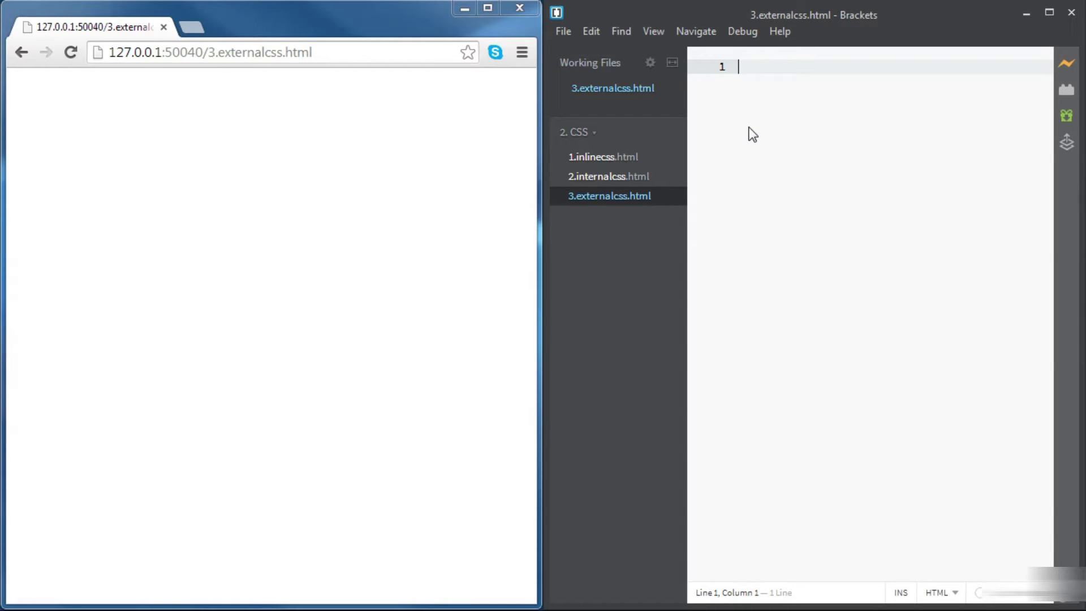
# - Paste the full HTML page with its internal p style into 3.externalcss.html and save it
pyautogui.write('<!DOCTYPE html> <html> <head> <meta charset ="utf-8"> <title>internal css</title> <style>     p {         color: green;         font-size: 300%;     } </style> </head>  <body> <p>Deciding what not to do is as important as deciding what to do.</p> <p>Second paragraph.</p> </body>   </html>')
pyautogui.click(781, 124)
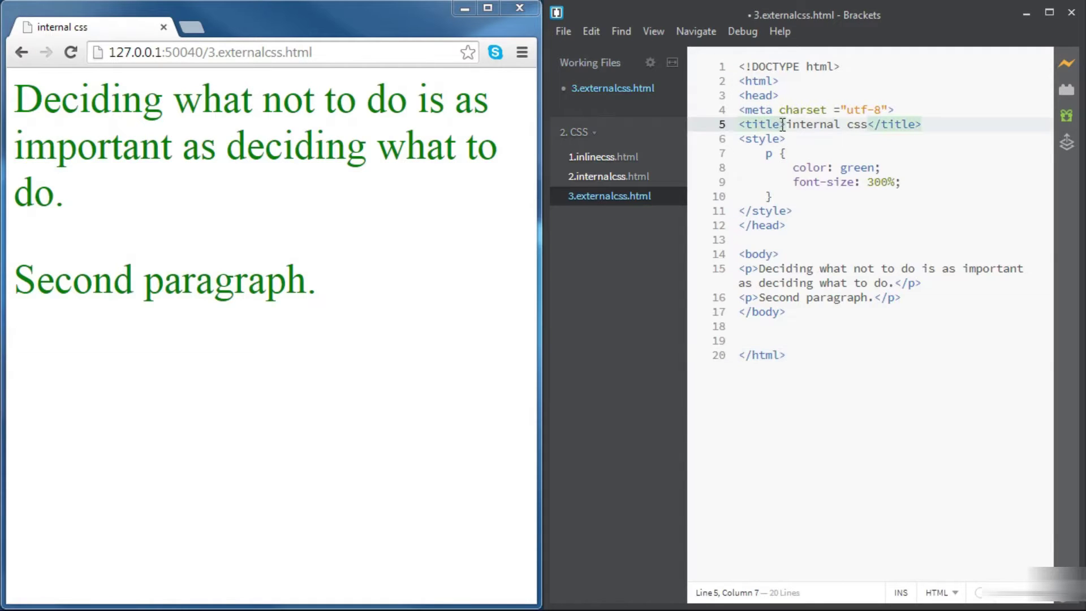
pyautogui.hotkey('ctrl', 's')
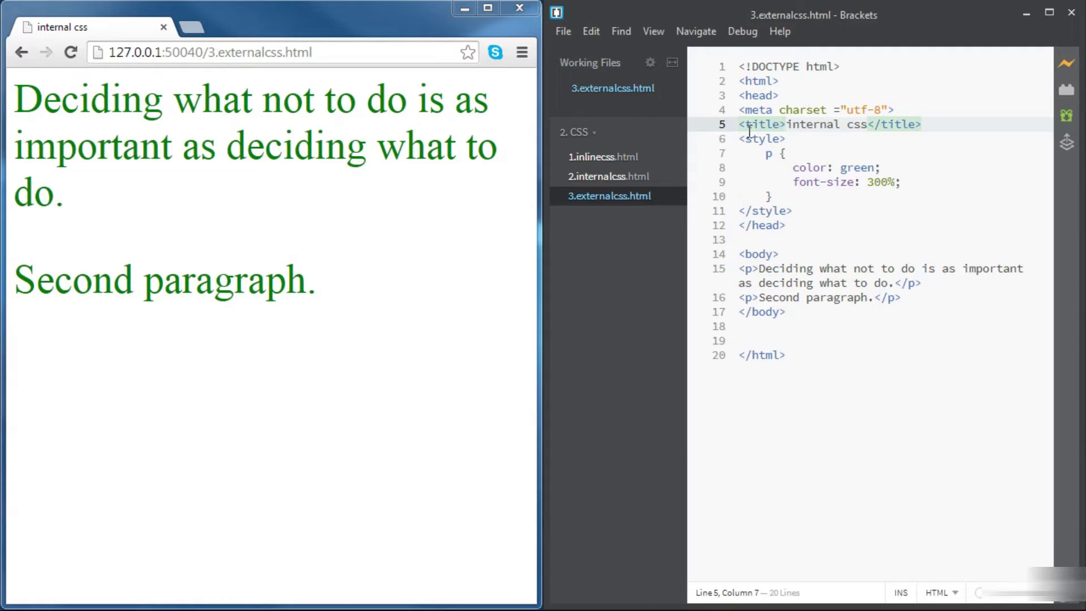
# - Select the p style rule on lines 7–10
pyautogui.moveTo(744, 138); pyautogui.dragTo(800, 208)
pyautogui.click(800, 211)
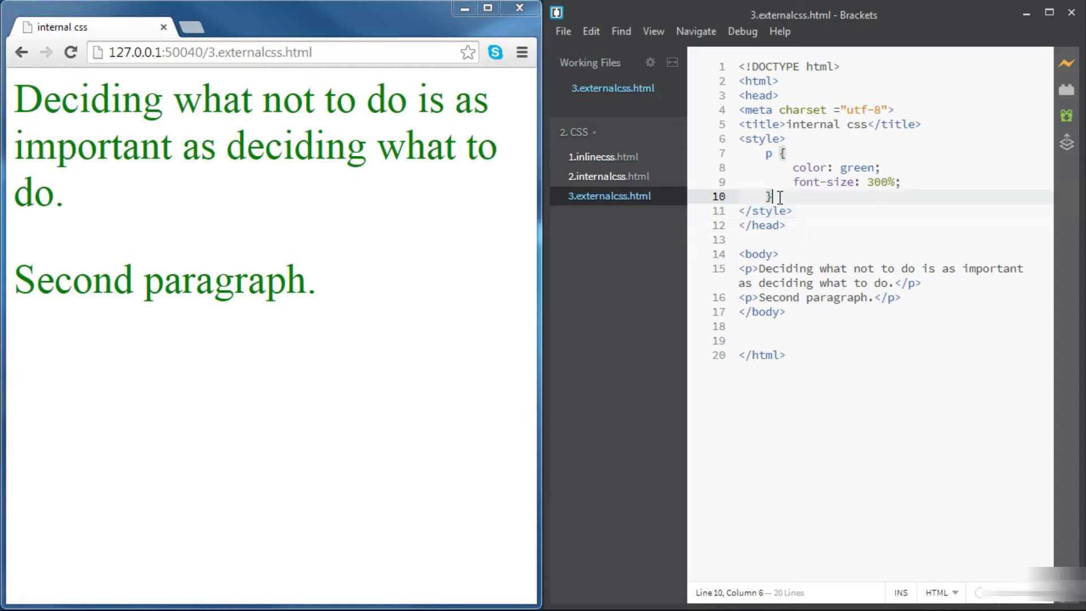
pyautogui.moveTo(775, 197); pyautogui.dragTo(734, 157)
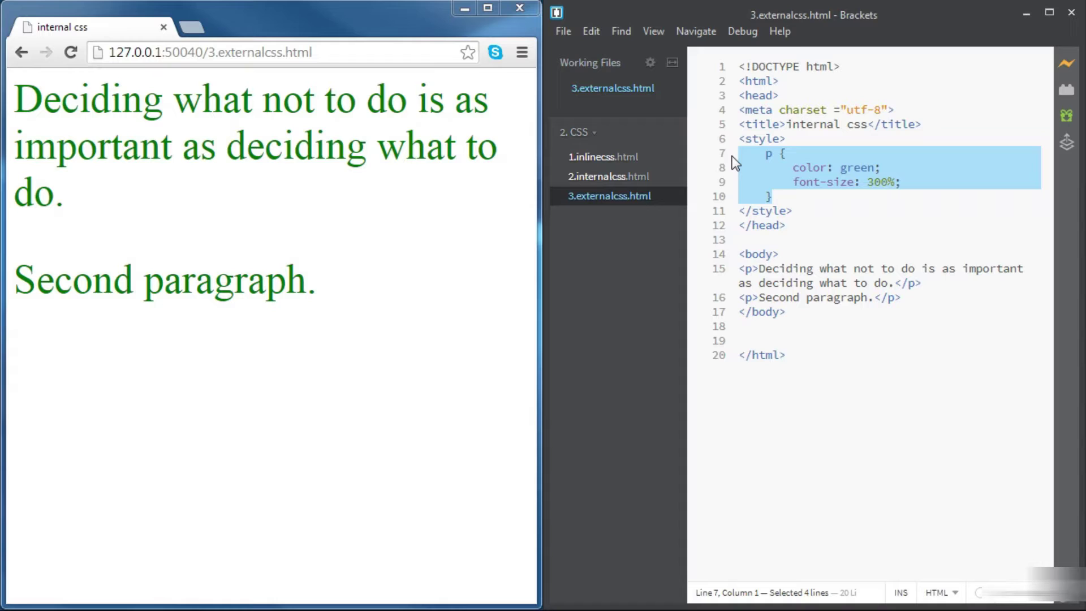
# - Create a new folder named css in the project
pyautogui.rightClick(585, 246)
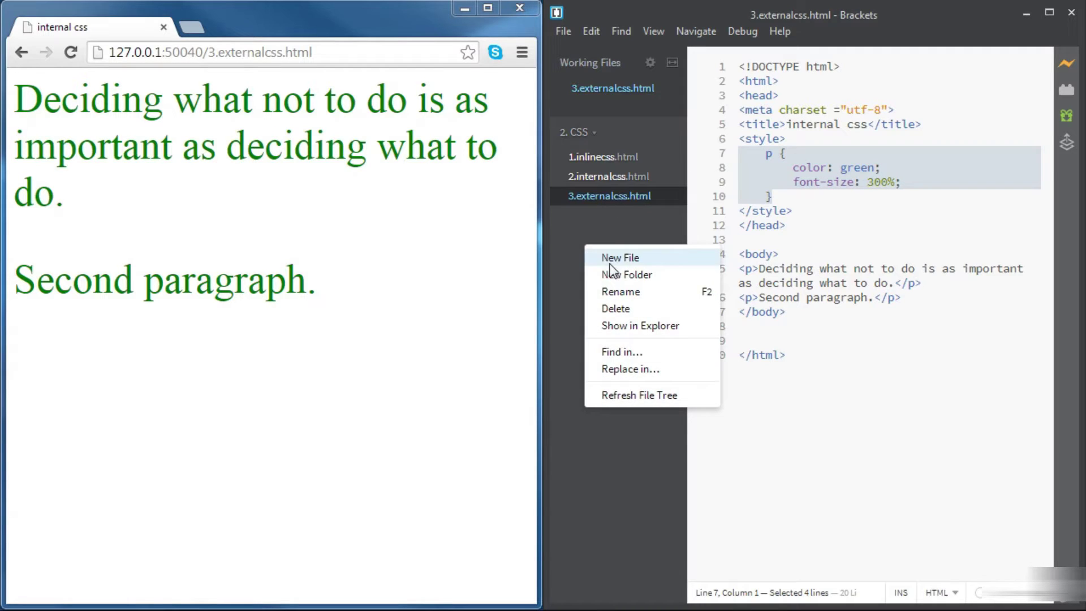
pyautogui.click(607, 259)
pyautogui.write('css')
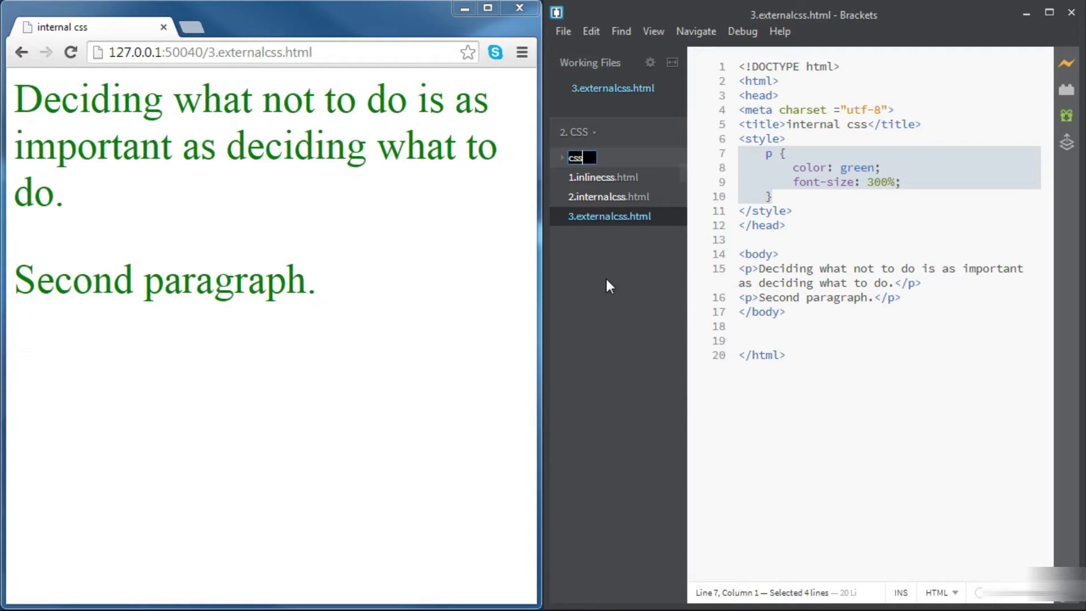
pyautogui.press('Return')
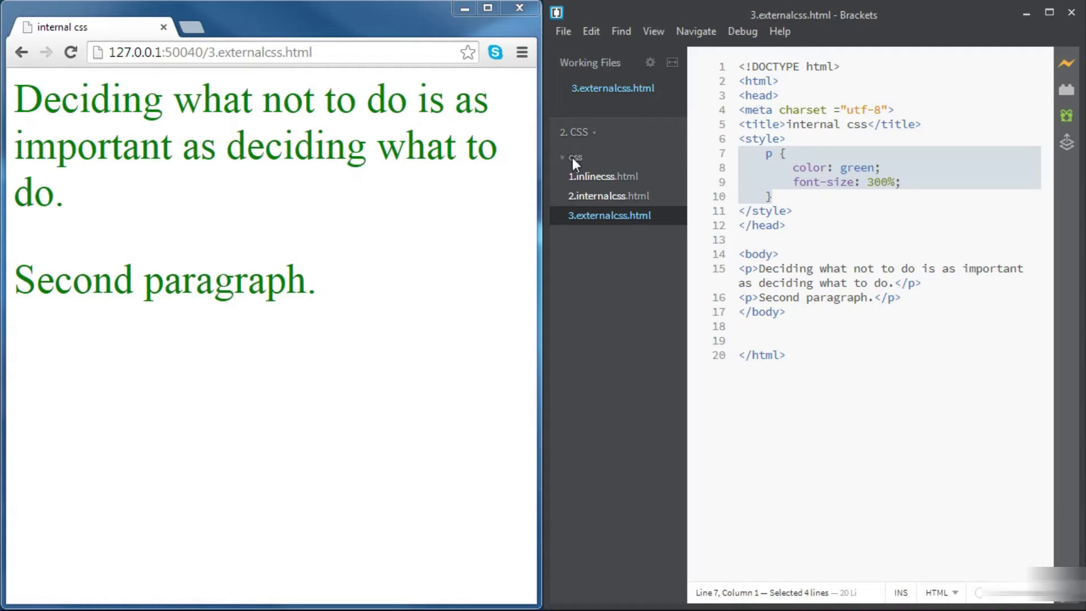
# - Create a new file named style.css inside the css folder
pyautogui.rightClick(573, 158)
pyautogui.click(594, 172)
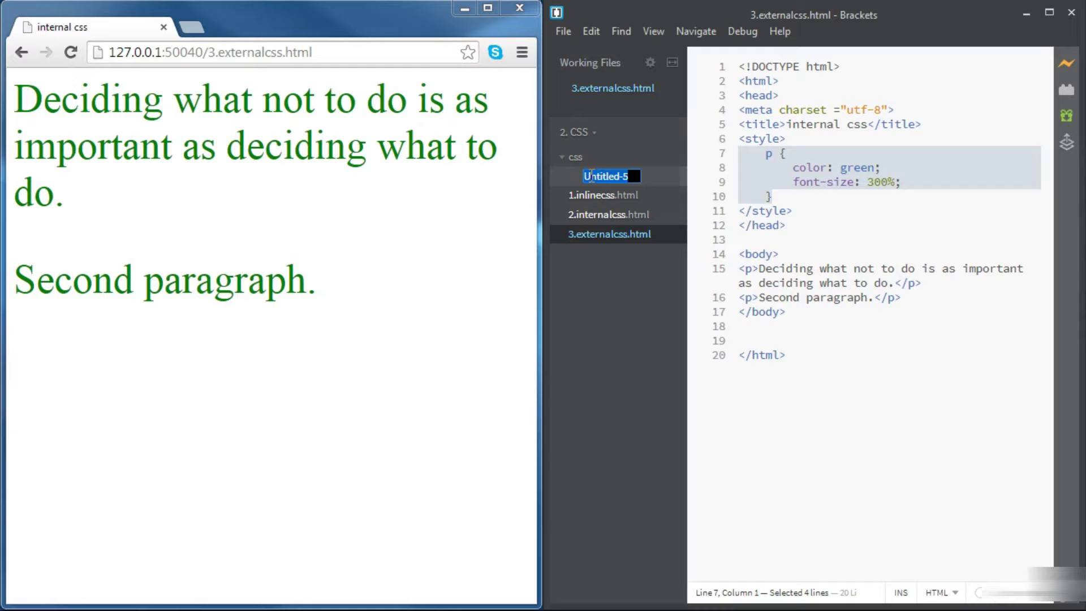
pyautogui.write('style.c')
pyautogui.write('ss')
pyautogui.press('Return')
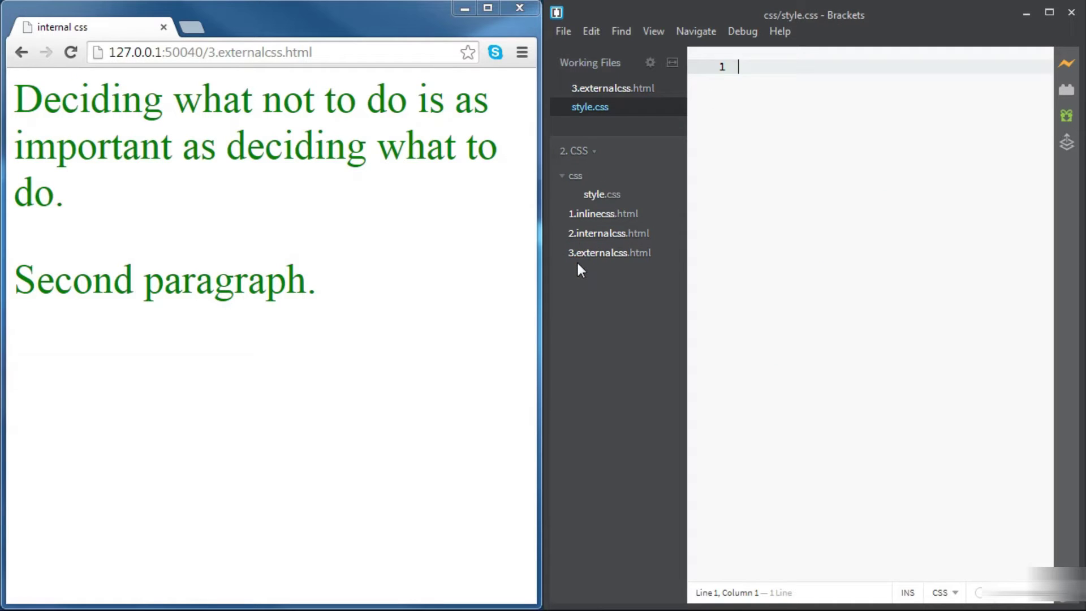
# - Remove the p rule and closing style tag from 3.externalcss.html
pyautogui.click(608, 252)
pyautogui.click(773, 196)
pyautogui.moveTo(773, 196); pyautogui.dragTo(722, 157)
pyautogui.hotkey('ctrl', 'c')
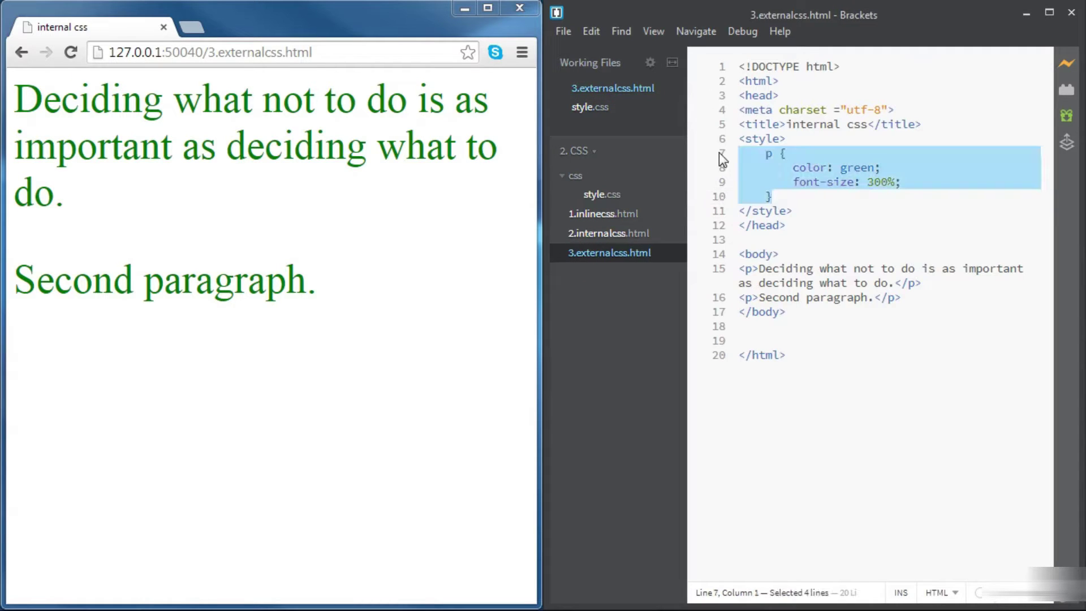
pyautogui.click(792, 210)
pyautogui.moveTo(792, 211); pyautogui.dragTo(725, 139)
pyautogui.press('Delete')
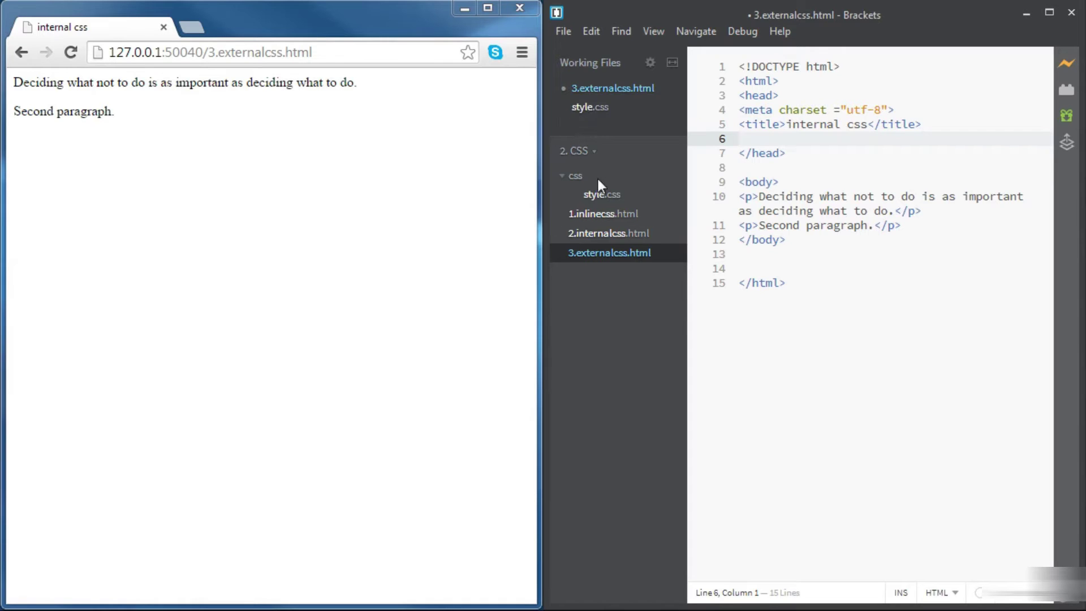
# - Paste the green 300% paragraph rule into style.css and save it
pyautogui.click(595, 194)
pyautogui.hotkey('ctrl', 'v')
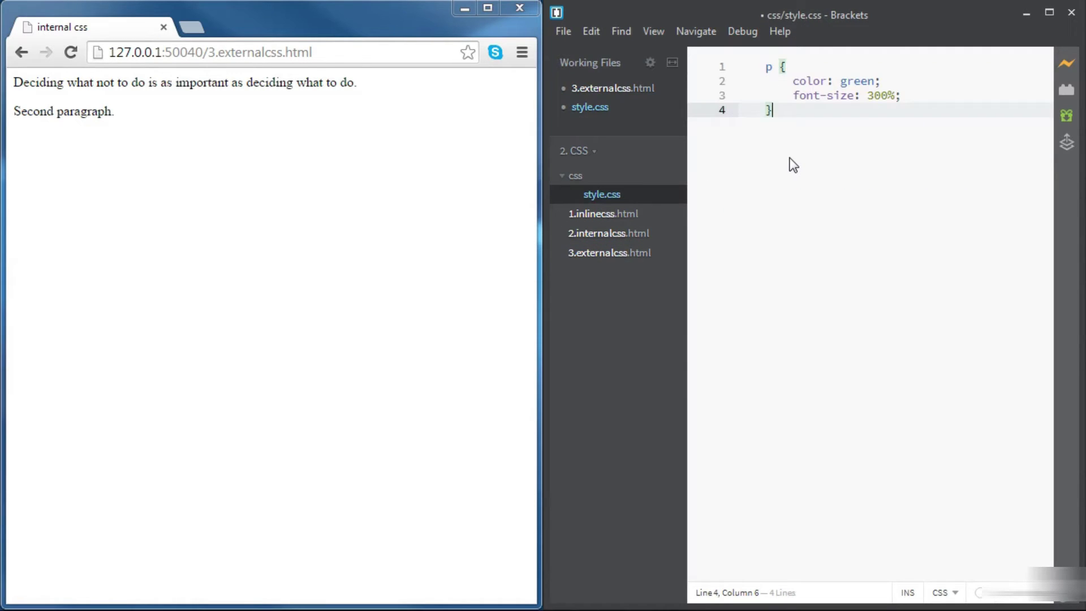
pyautogui.click(794, 95)
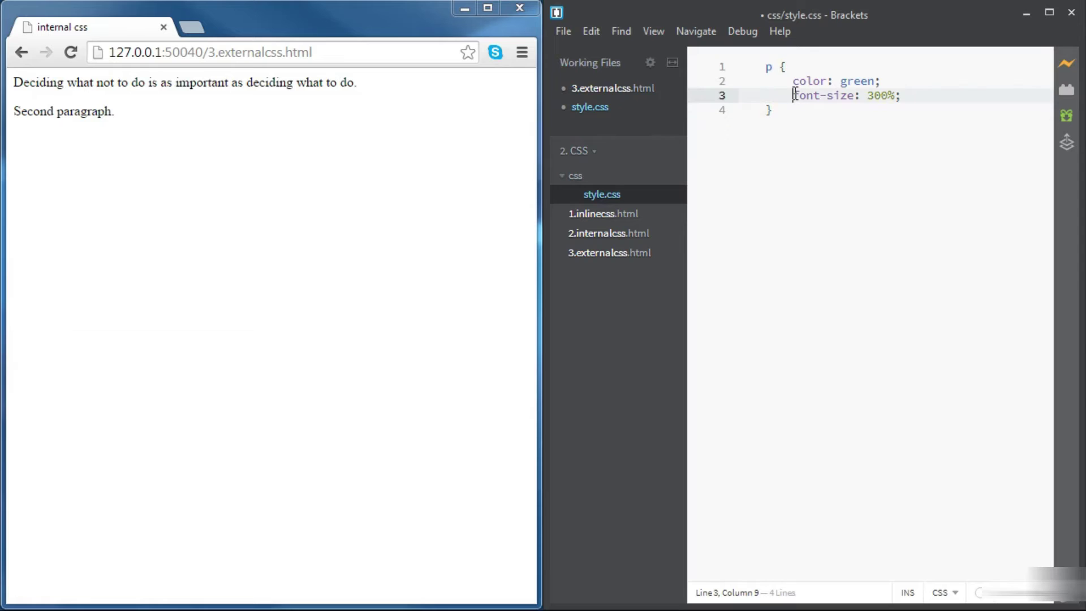
pyautogui.hotkey('ctrl', 's')
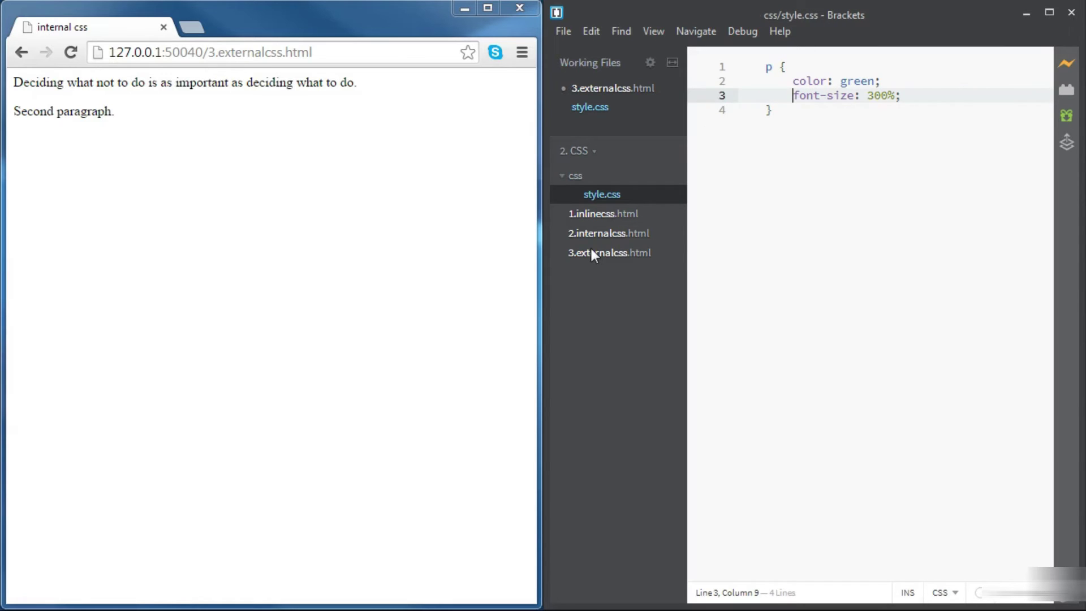
pyautogui.click(591, 253)
# - Save the page, then write a link tag with rel stylesheet and type text/css in the head
pyautogui.click(787, 182)
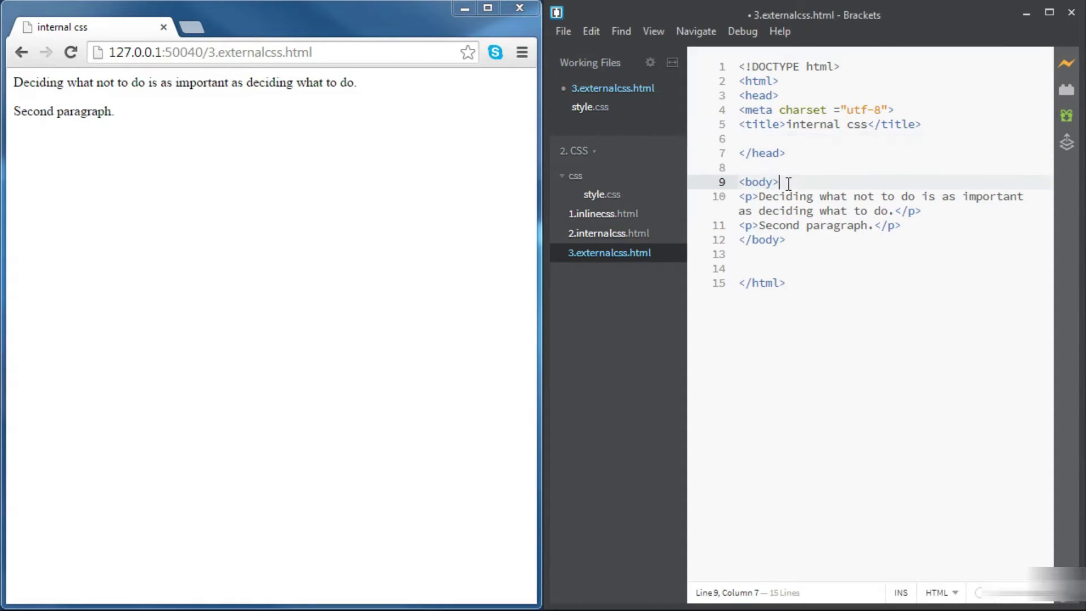
pyautogui.hotkey('ctrl', 's')
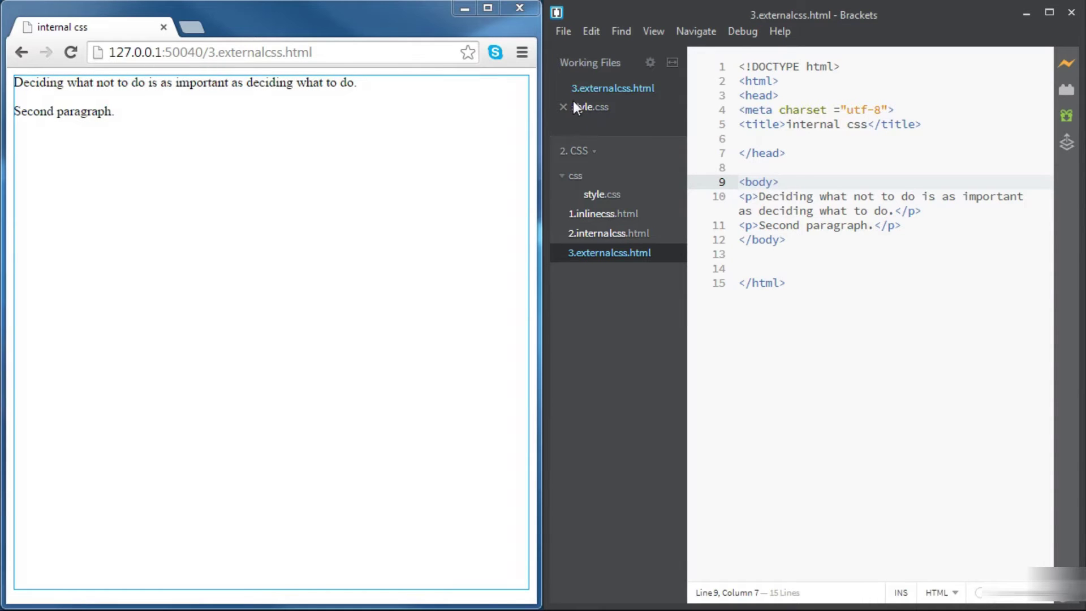
pyautogui.click(744, 139)
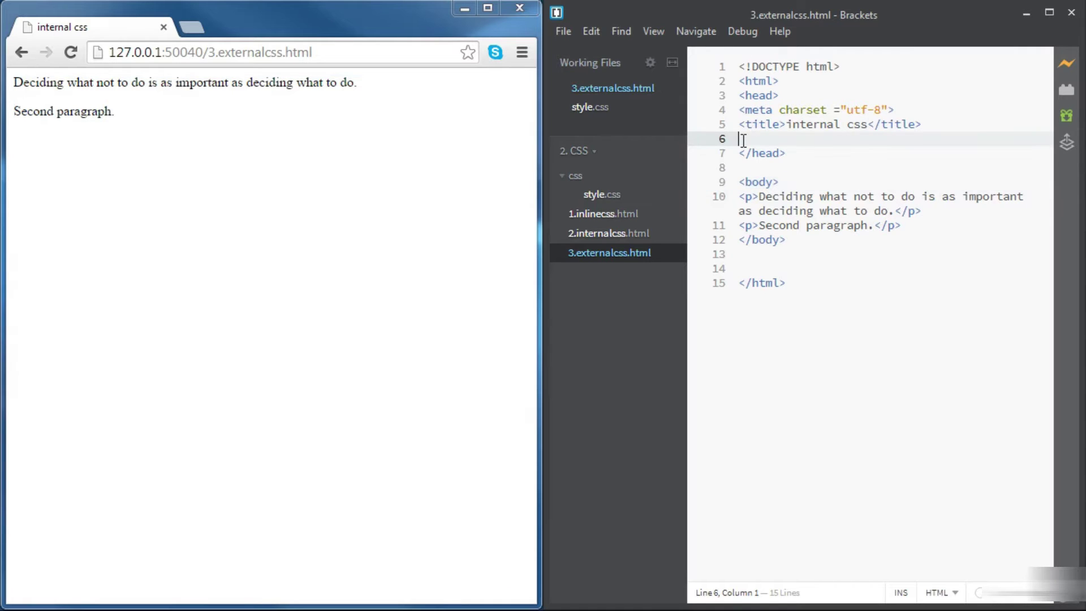
pyautogui.write('<l')
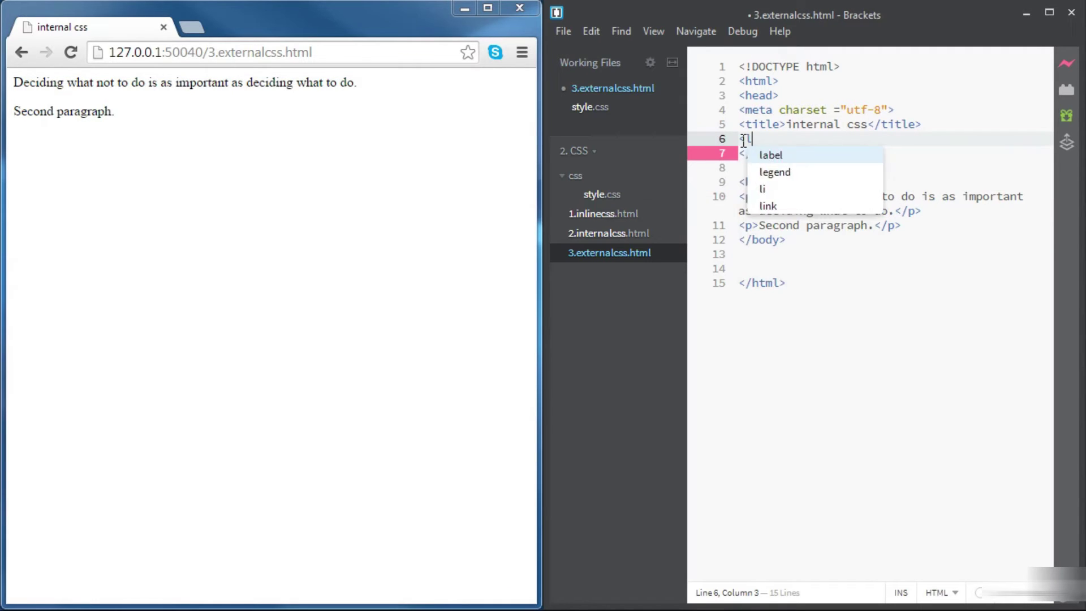
pyautogui.write('ink')
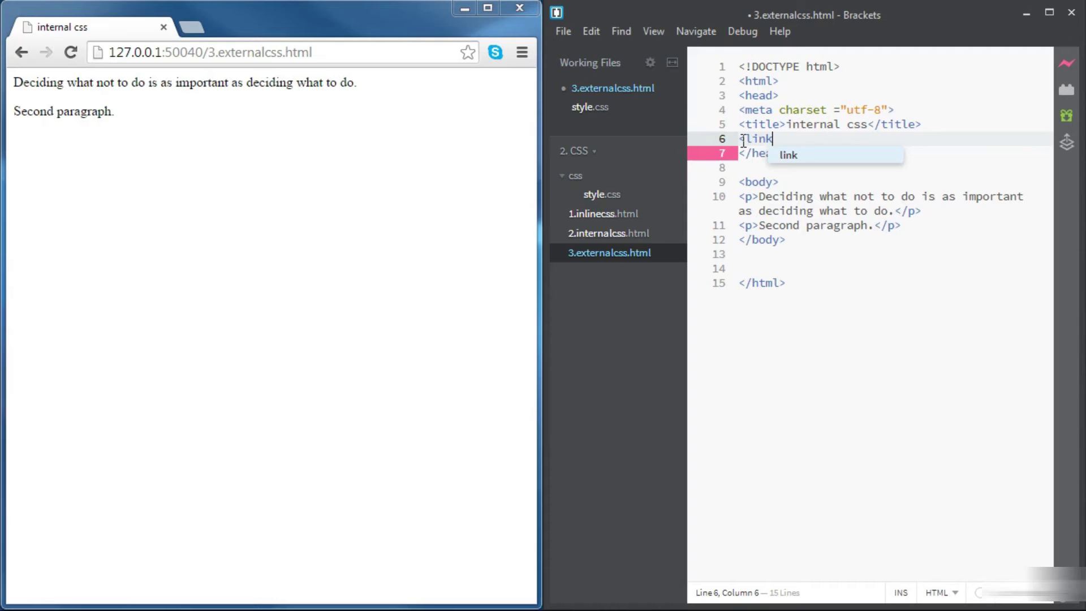
pyautogui.write('>')
pyautogui.press('Left')
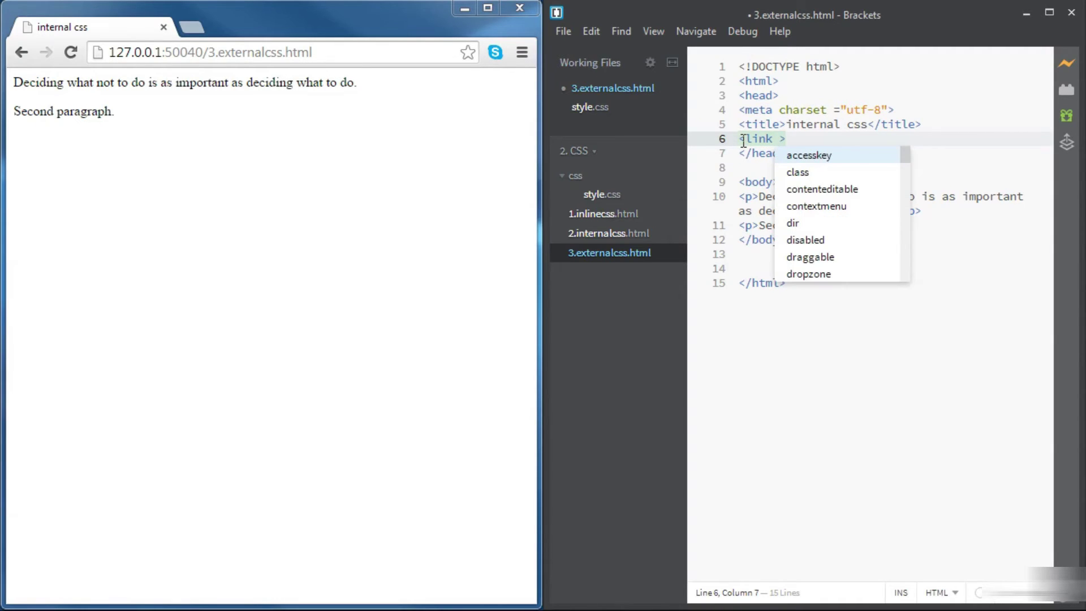
pyautogui.write('rel')
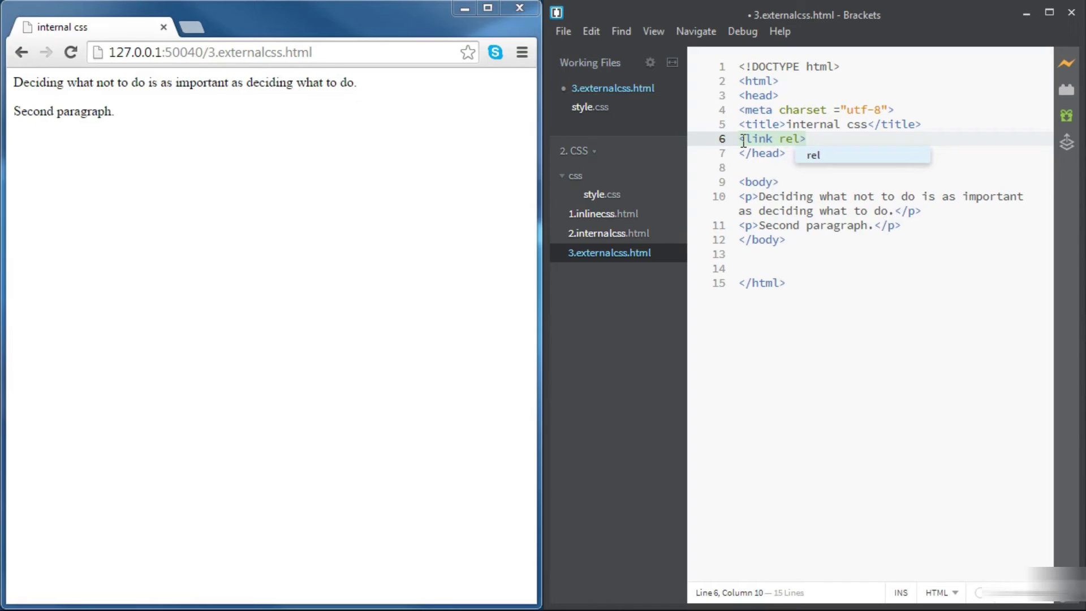
pyautogui.write('=')
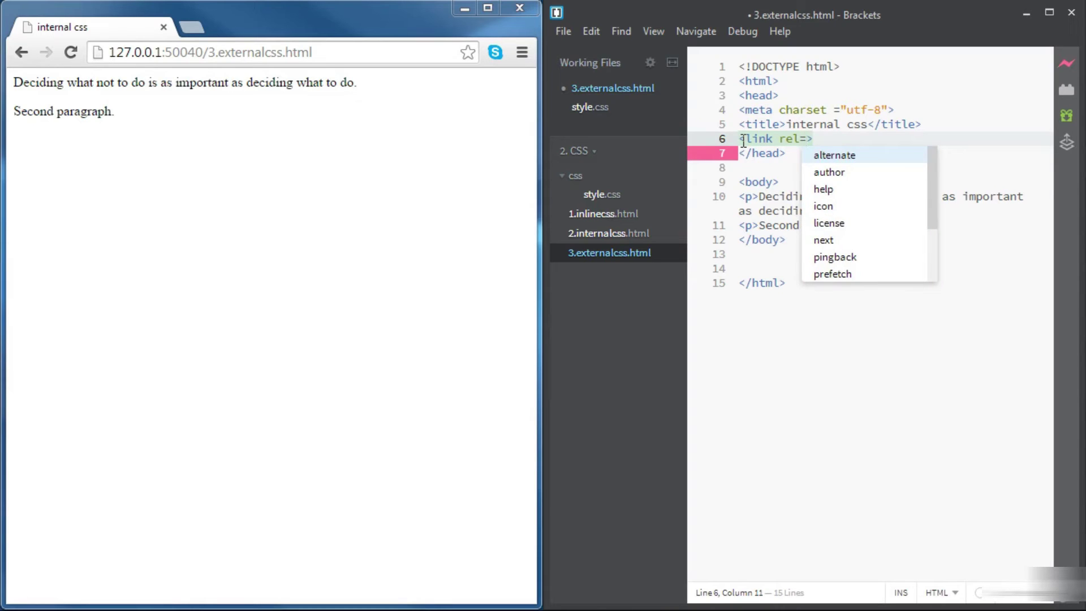
pyautogui.press('Return')
pyautogui.press('Left')
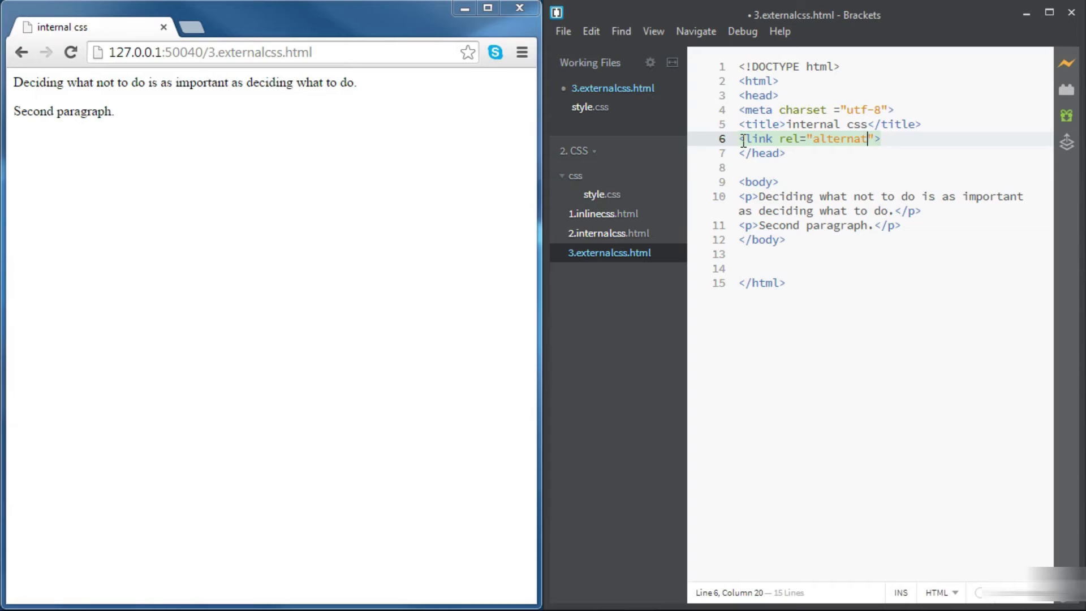
pyautogui.press('BackSpace')
pyautogui.press('BackSpace')
pyautogui.press('BackSpace')
pyautogui.write('styleshee')
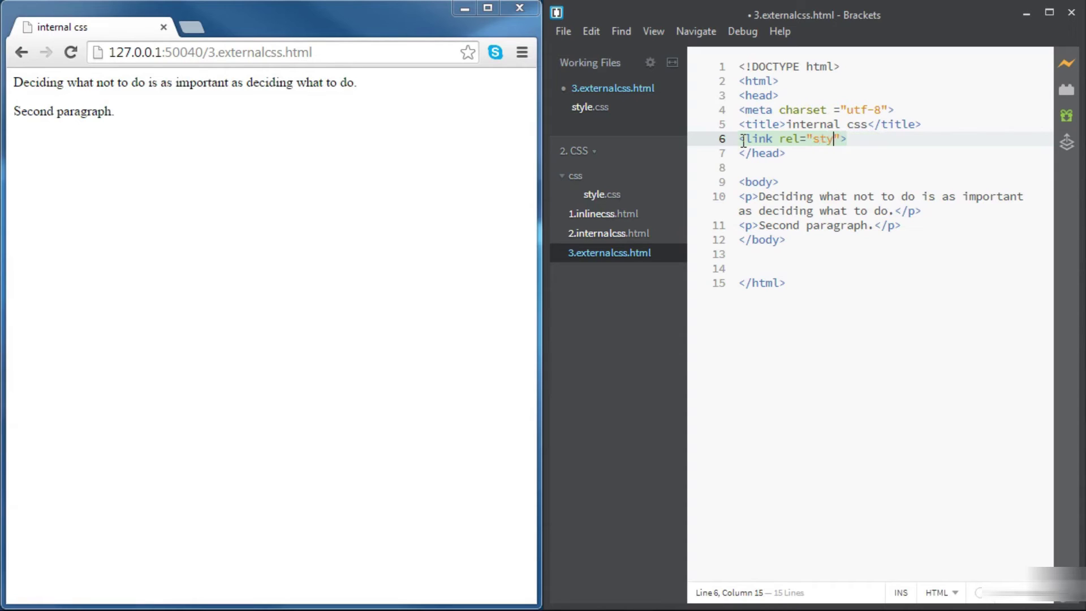
pyautogui.write('t"')
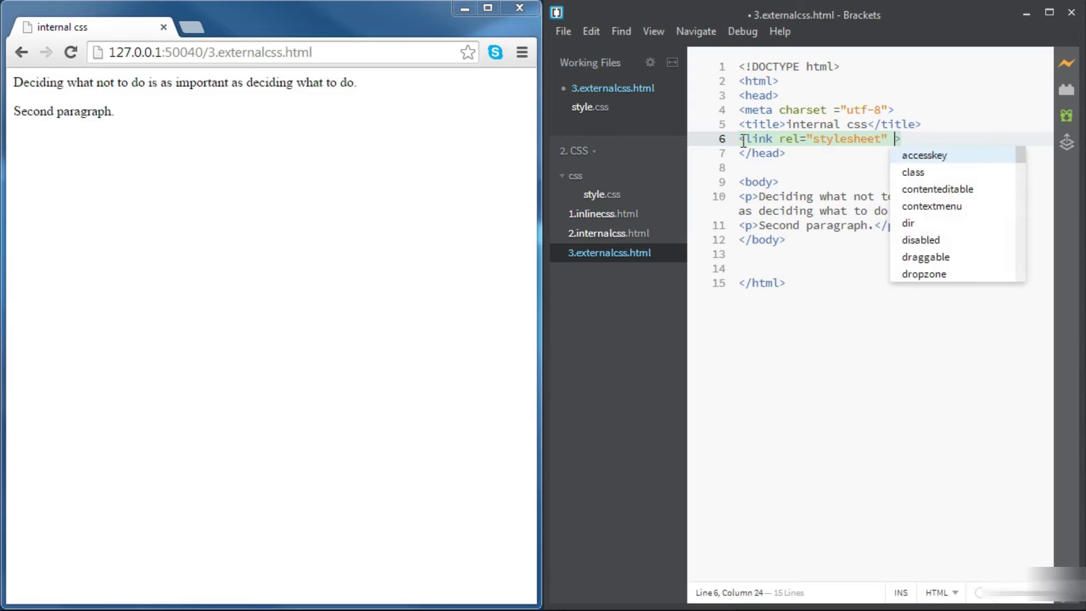
pyautogui.write(' type="')
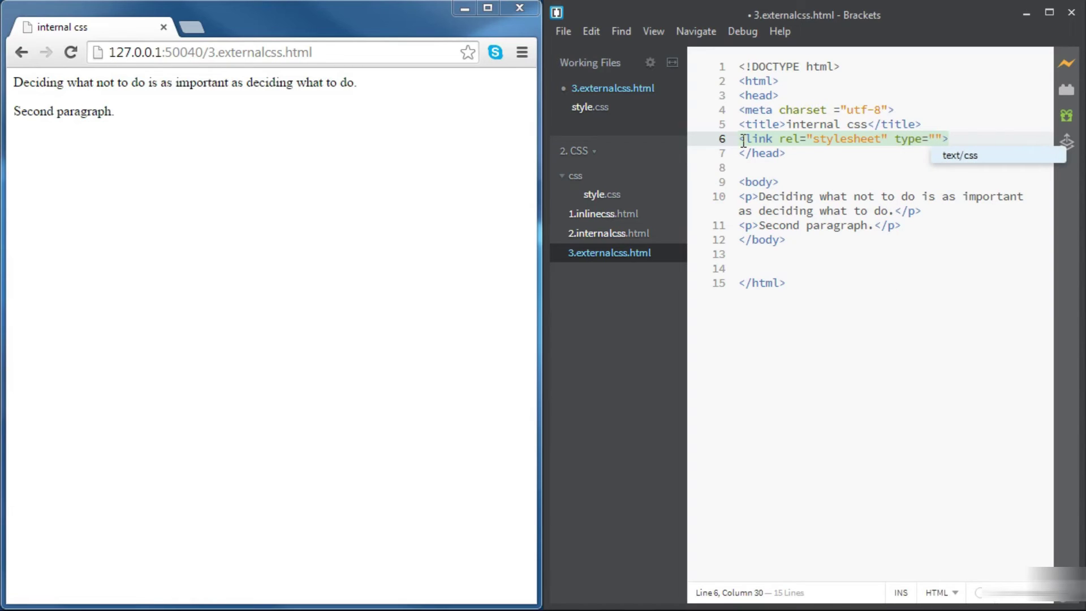
pyautogui.write('te')
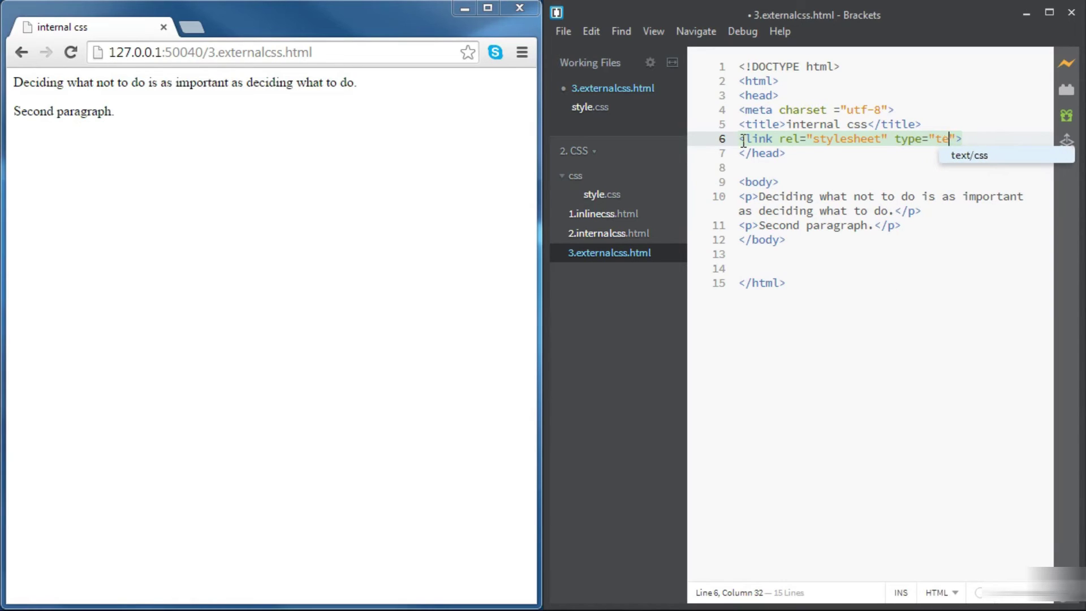
pyautogui.press('Return')
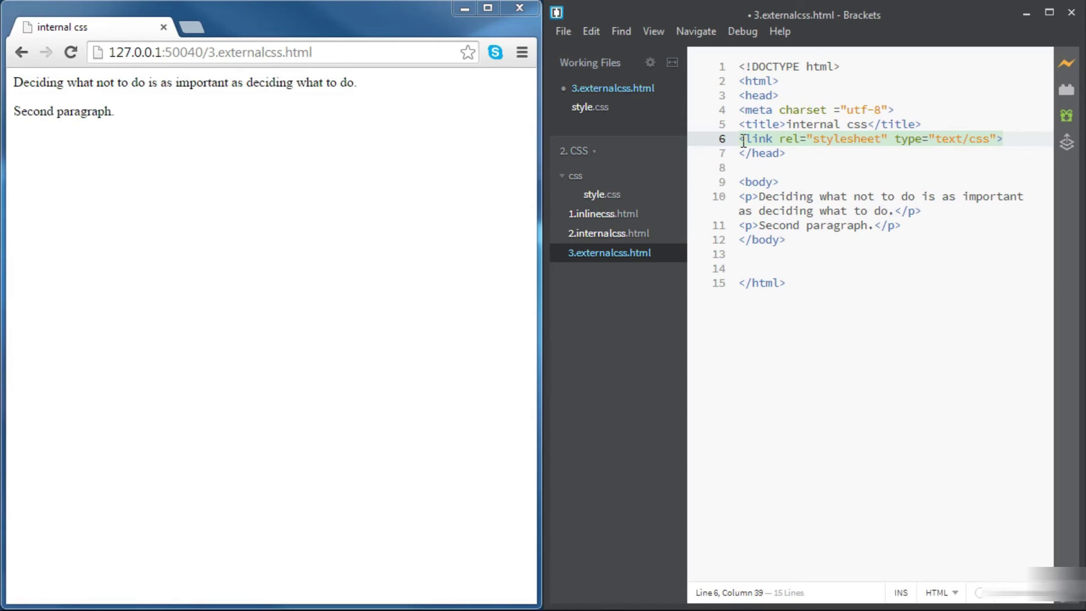
pyautogui.write('href')
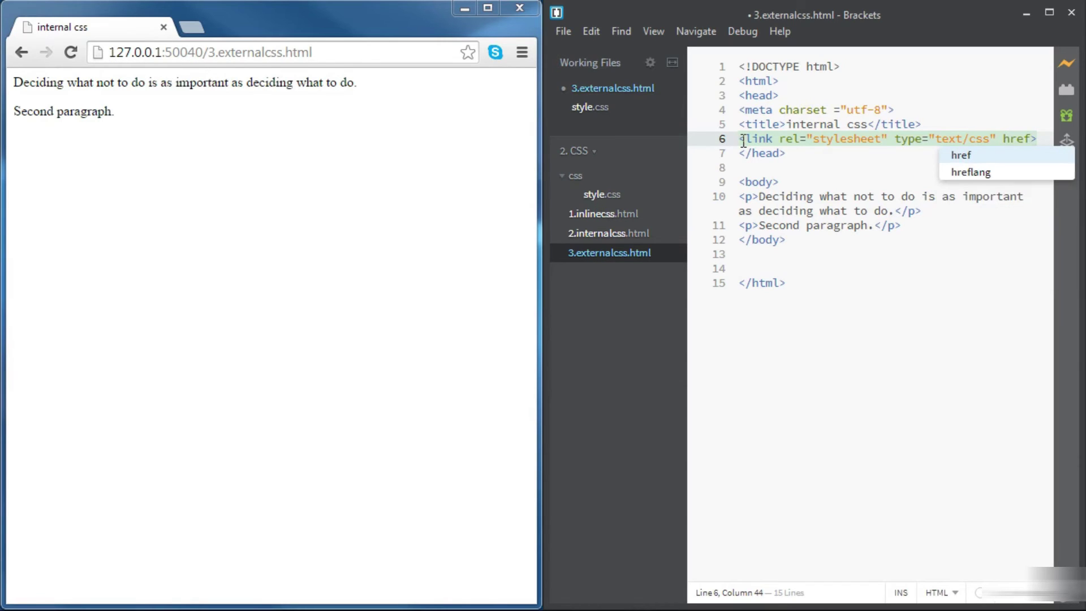
pyautogui.write('="')
pyautogui.write('css')
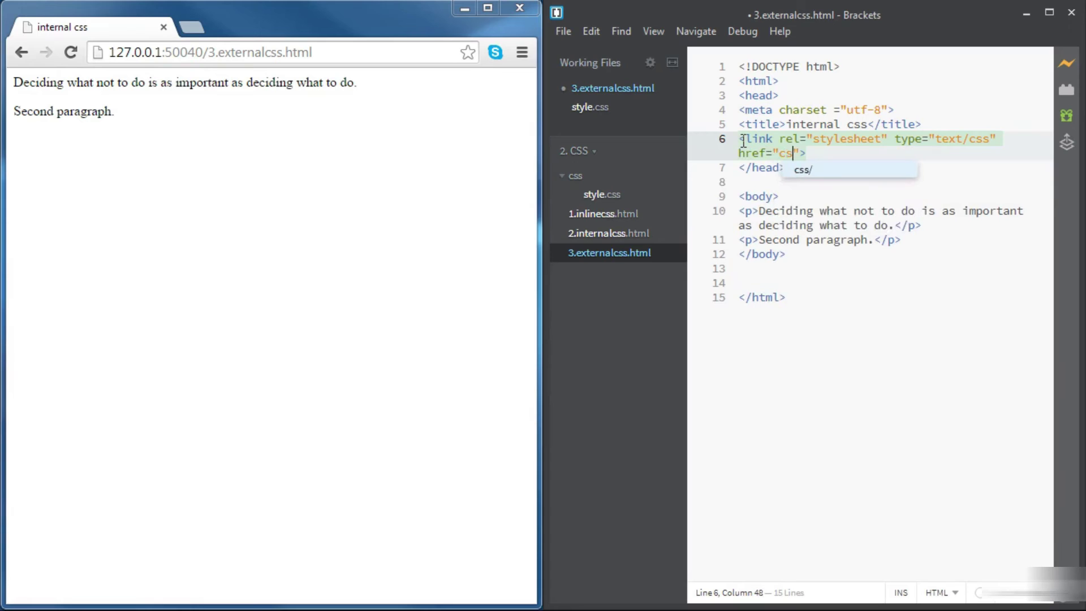
pyautogui.write('/')
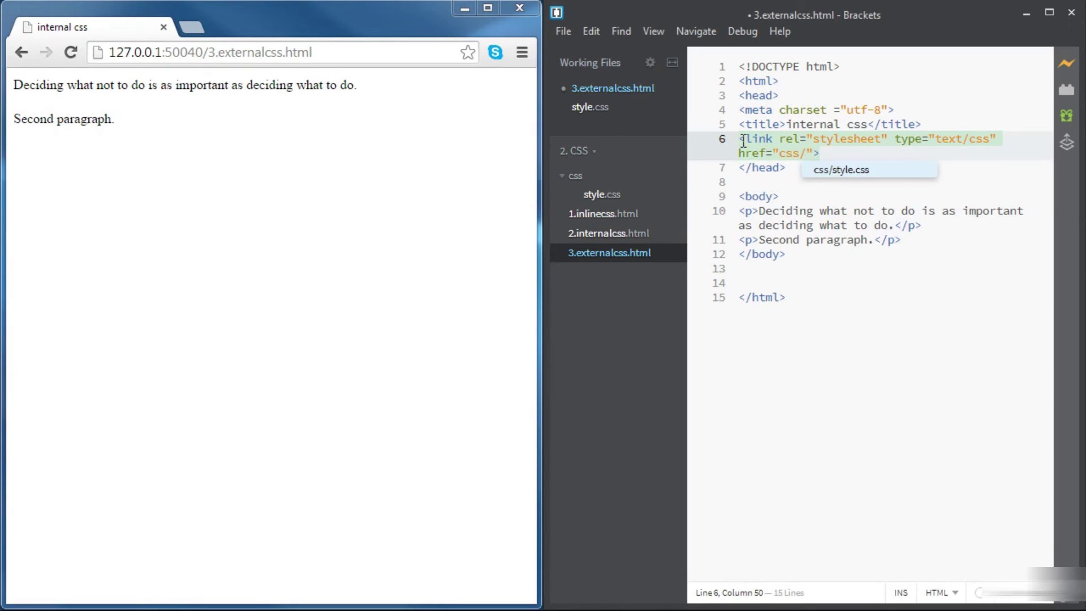
# - Complete the link's href as css/style.css and save 3.externalcss.html
pyautogui.press('Return')
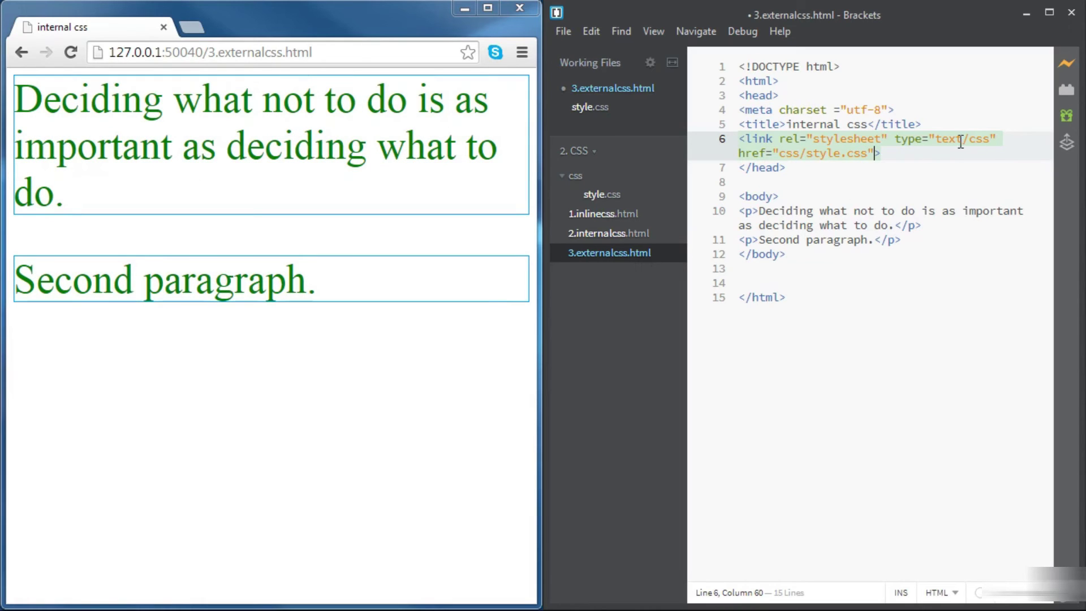
pyautogui.hotkey('ctrl', 's')
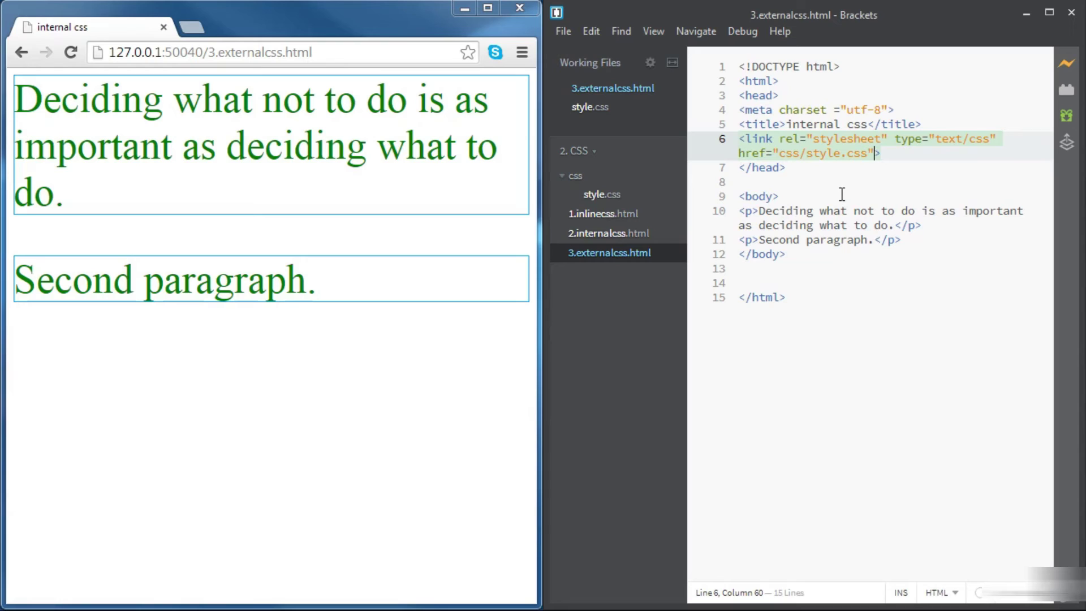